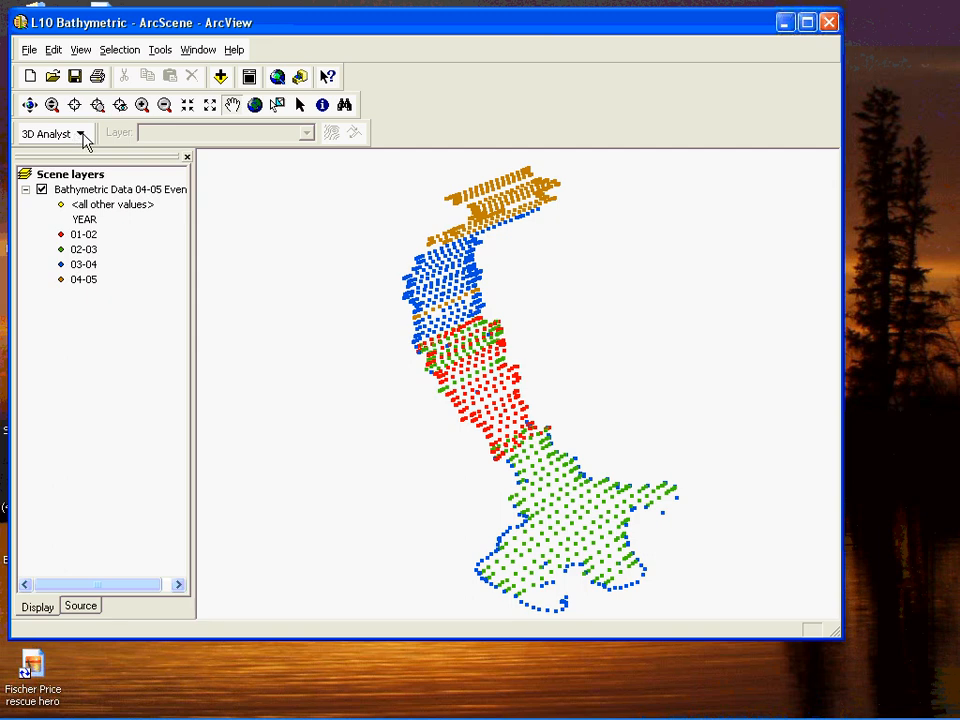
- Set up a TIN from the Bathymetric Data 04-05 Events points, using NEG_DEPTH as the height source
click(81, 134)
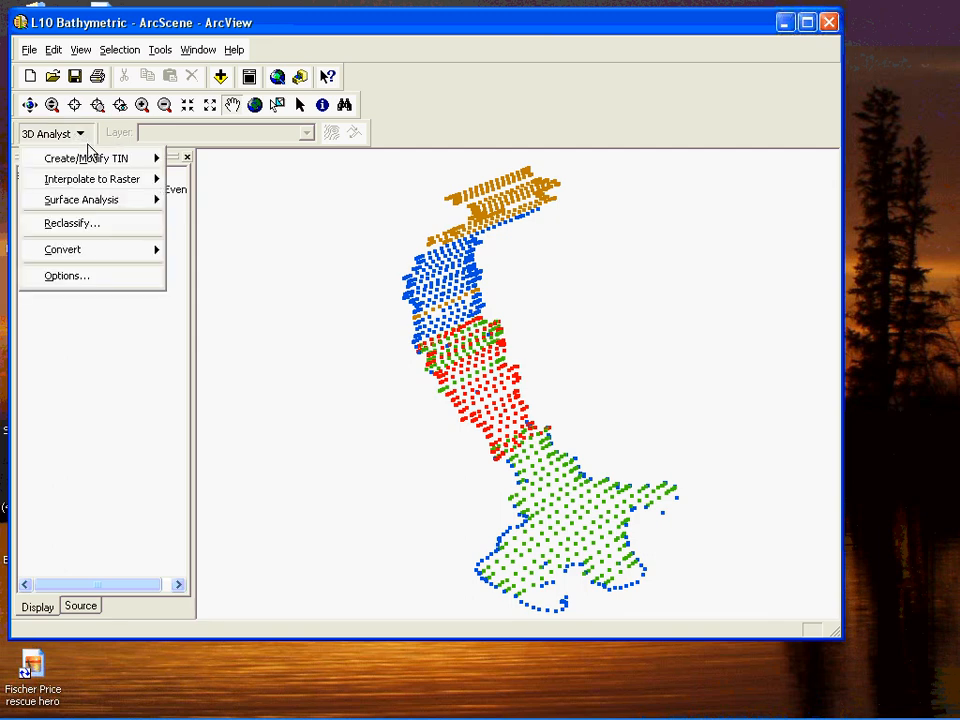
mouse_move(87, 163)
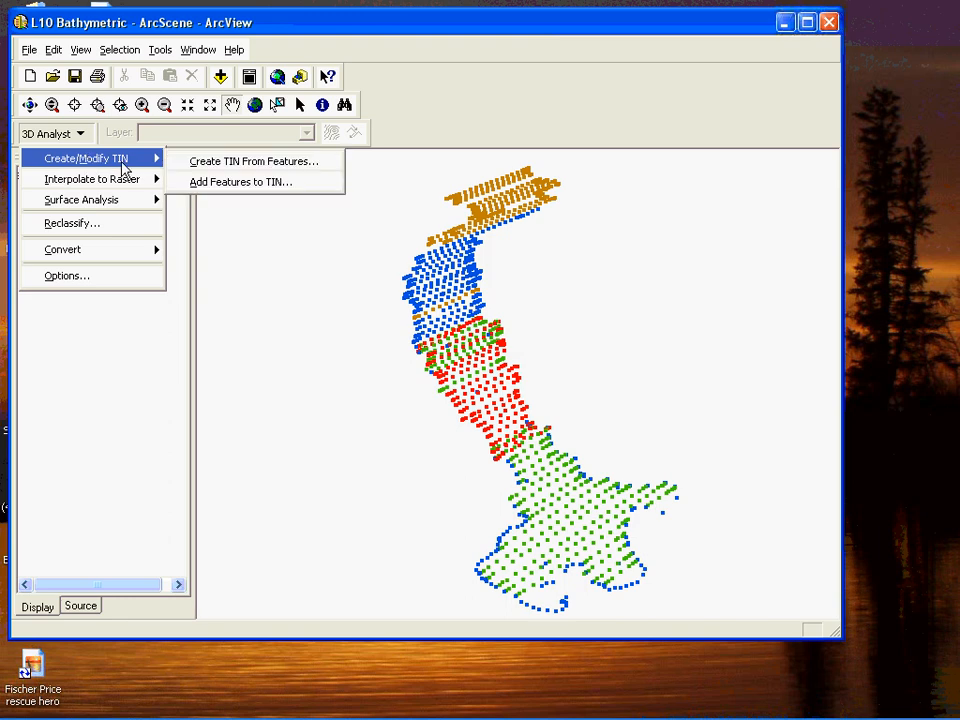
click(202, 164)
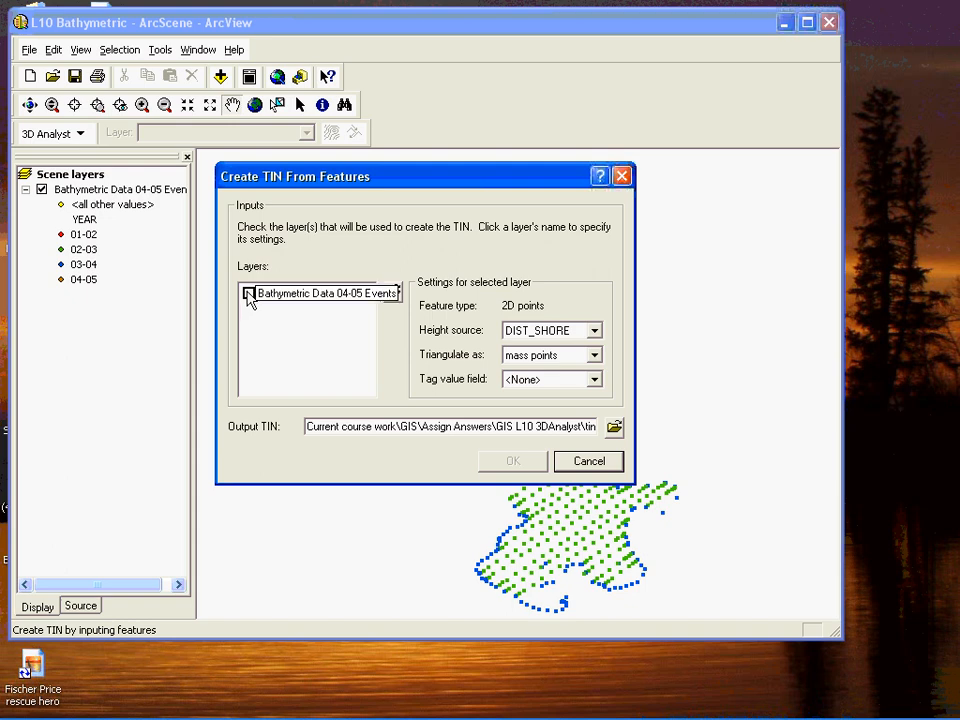
click(249, 295)
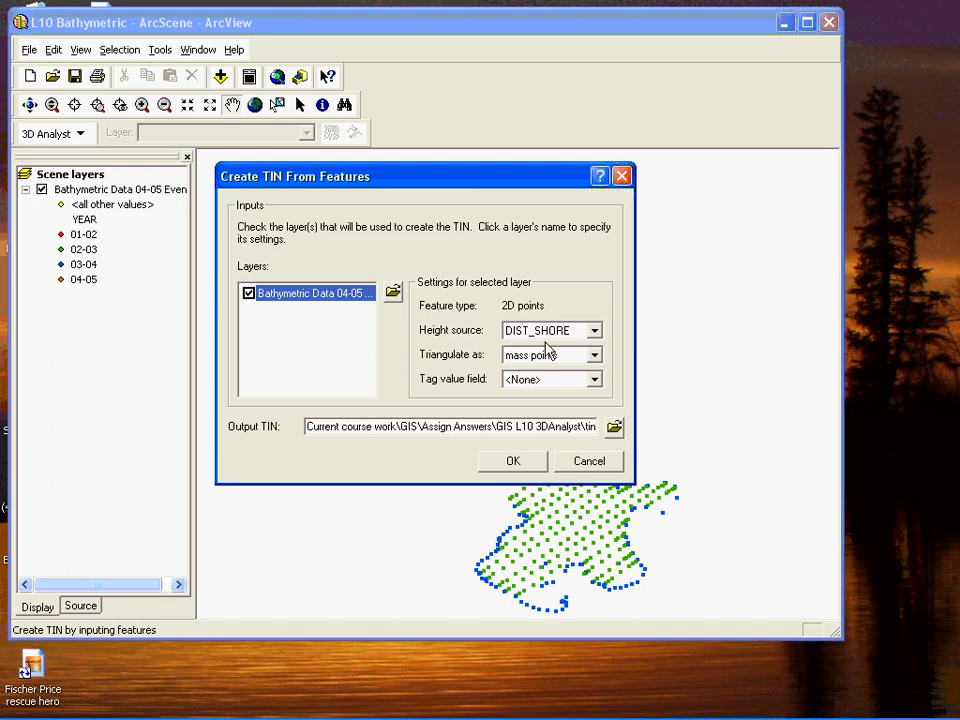
click(595, 332)
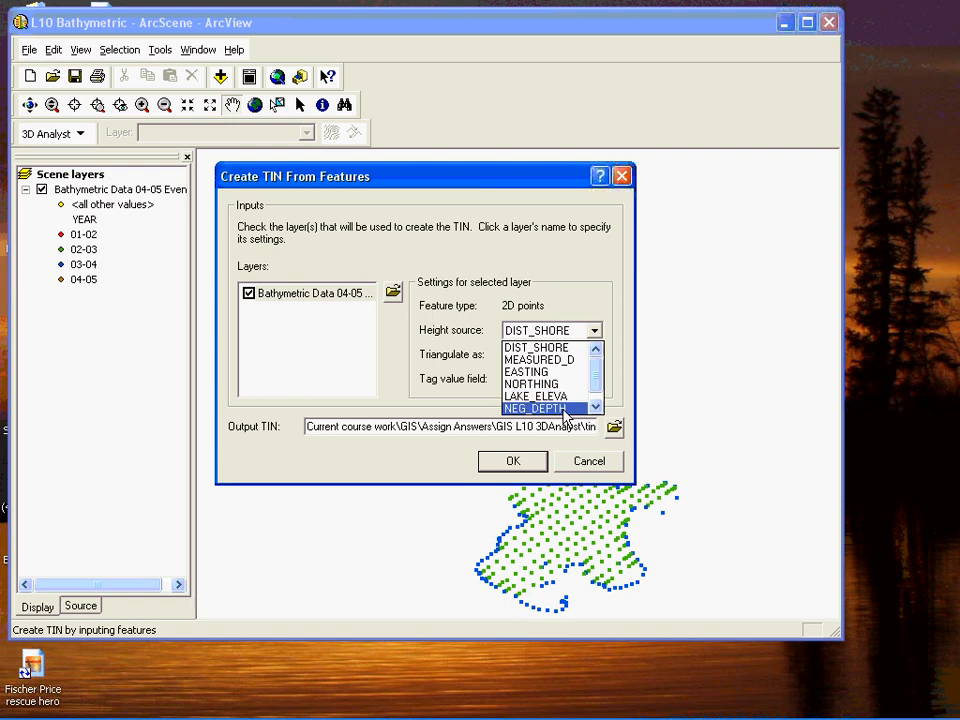
click(564, 410)
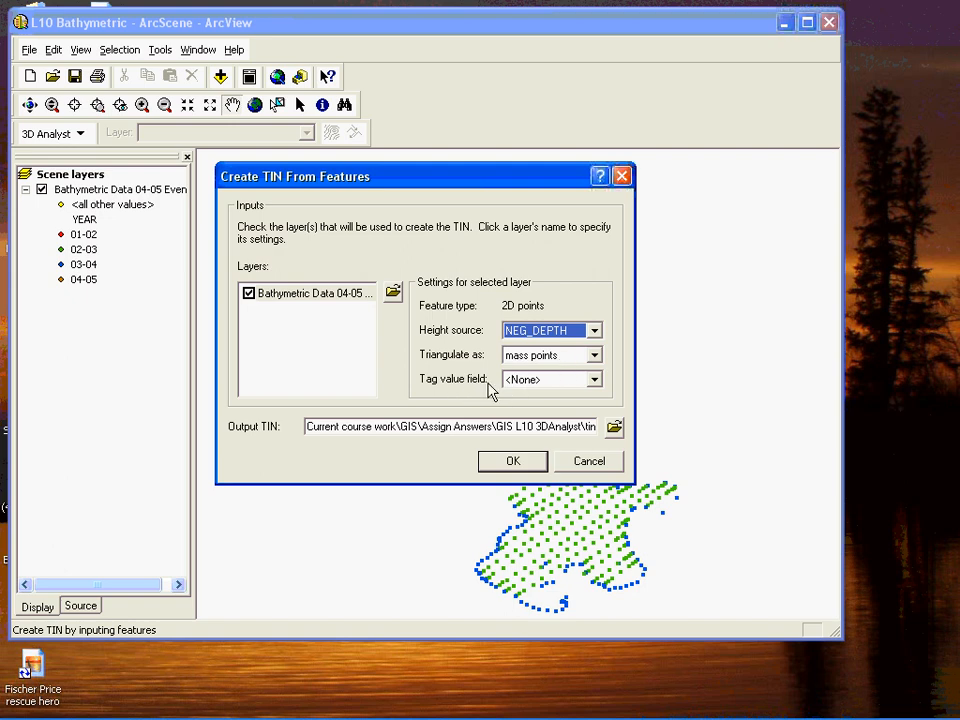
- Set the output to BathymetricTIN in the GIS L10 3DAnalyst folder and create the TIN
click(613, 427)
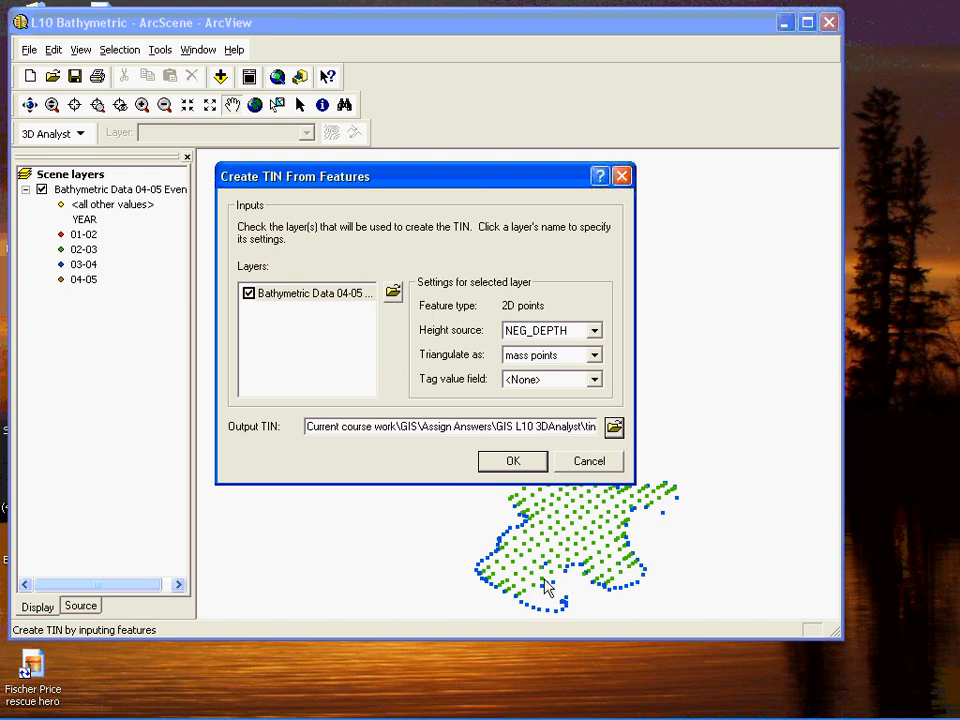
mouse_move(655, 712)
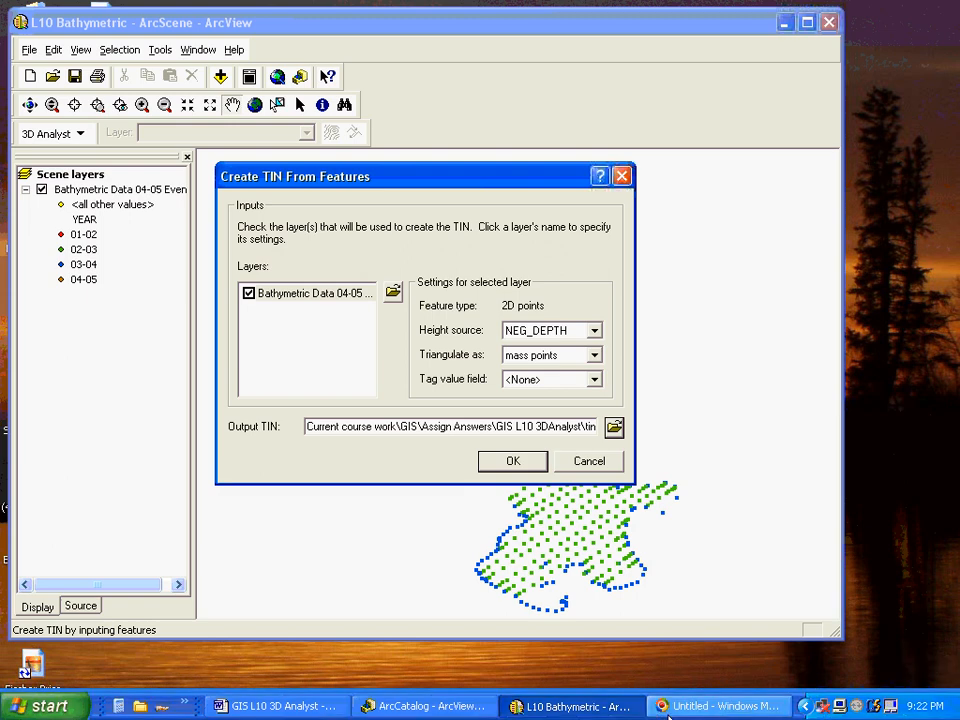
click(614, 426)
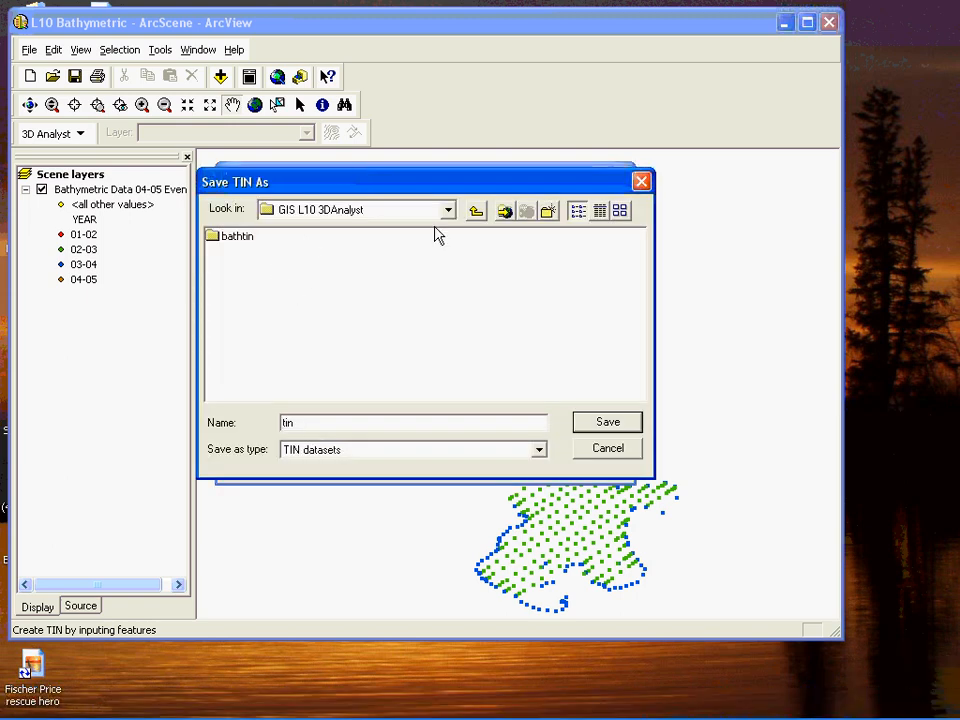
click(475, 212)
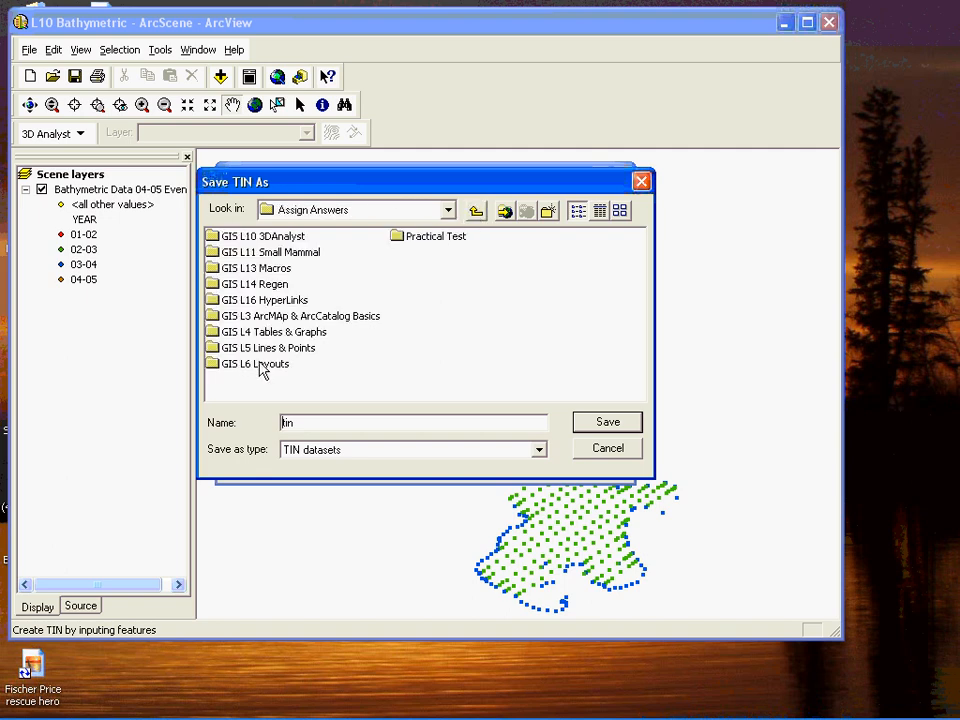
click(255, 240)
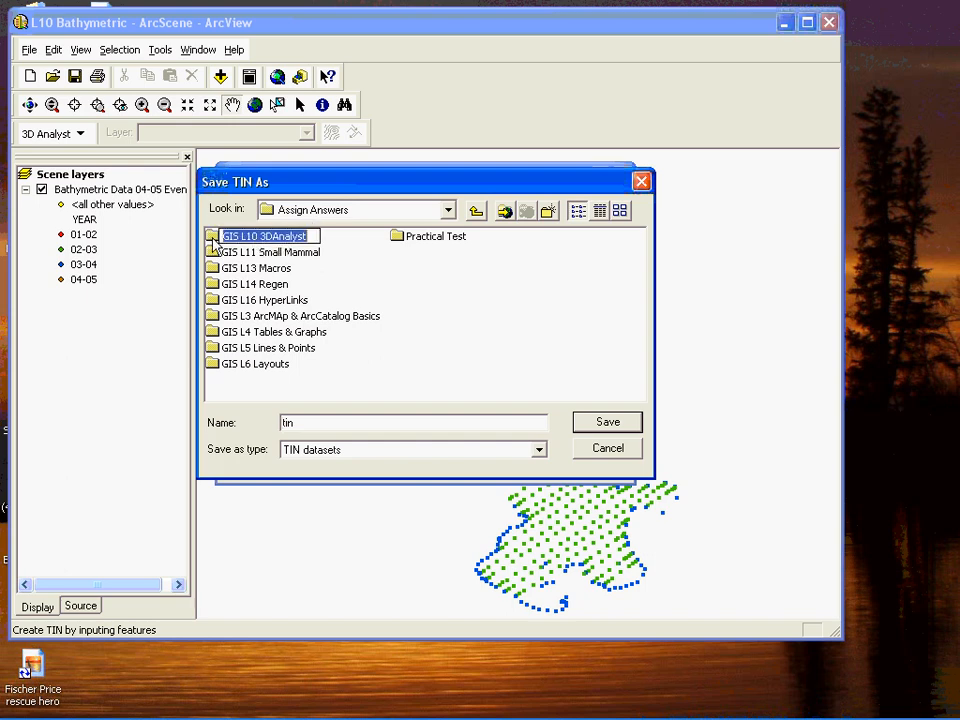
double_click(214, 241)
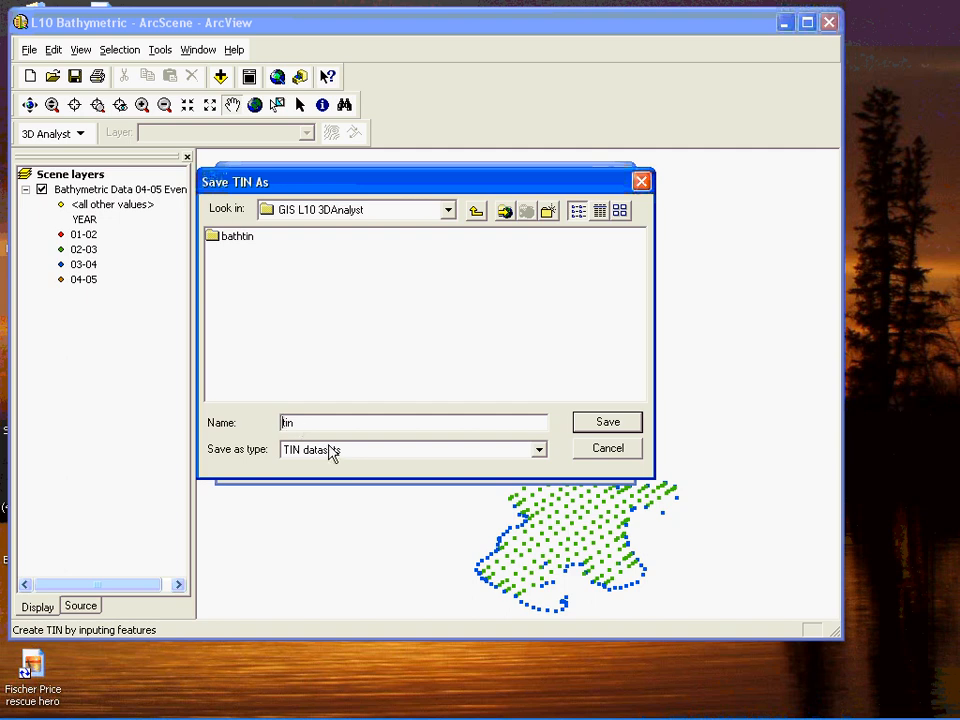
text(Bat)
text(hymetricTIN)
key(Delete)
key(Delete)
click(600, 422)
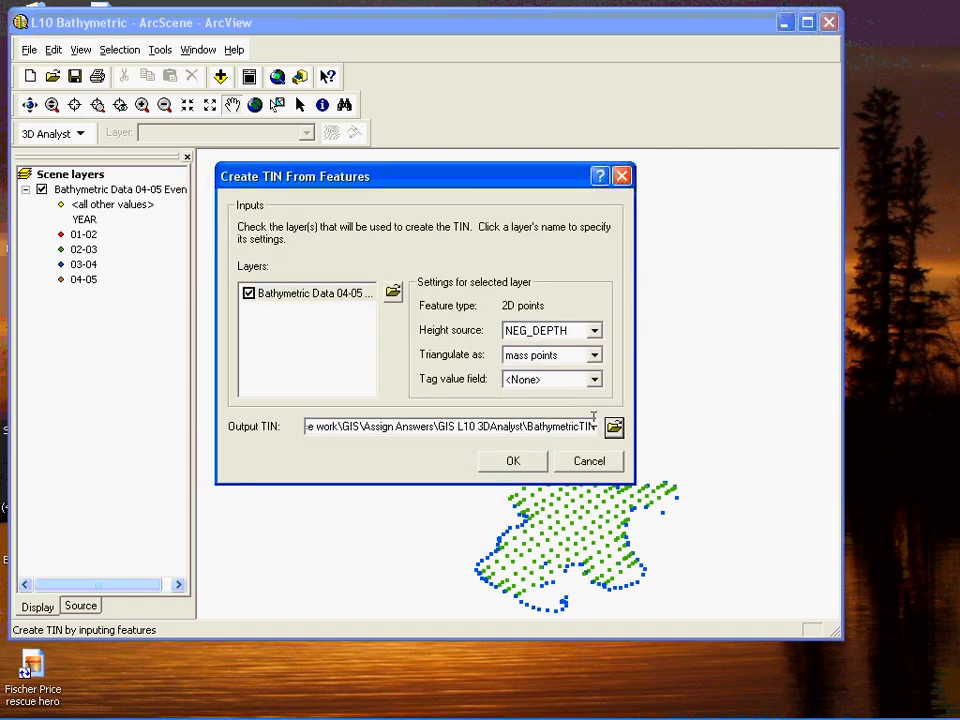
click(516, 465)
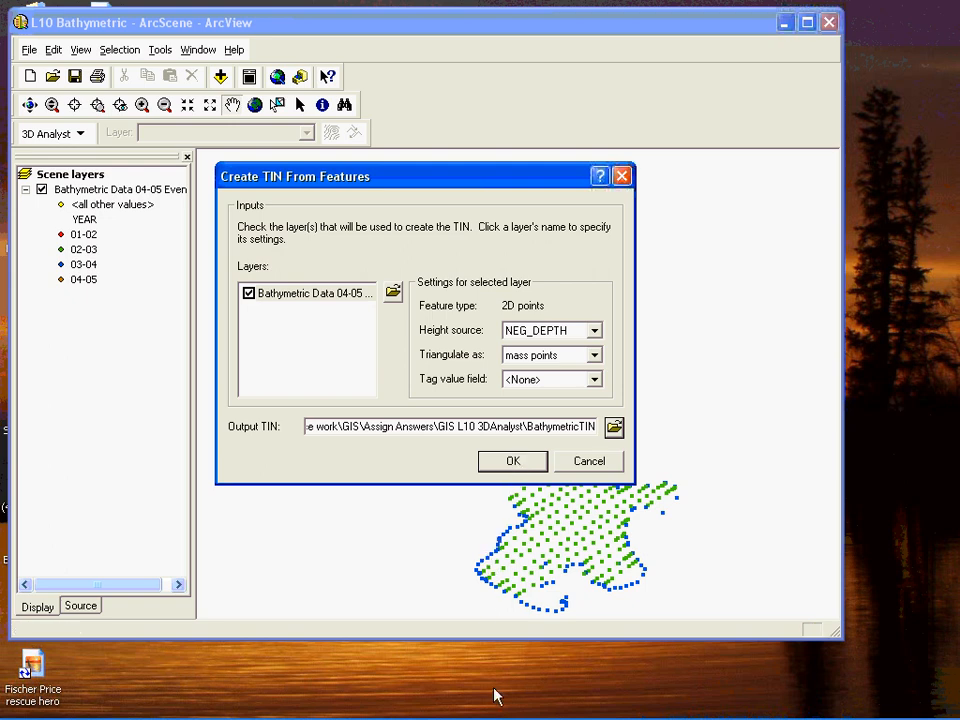
mouse_move(495, 712)
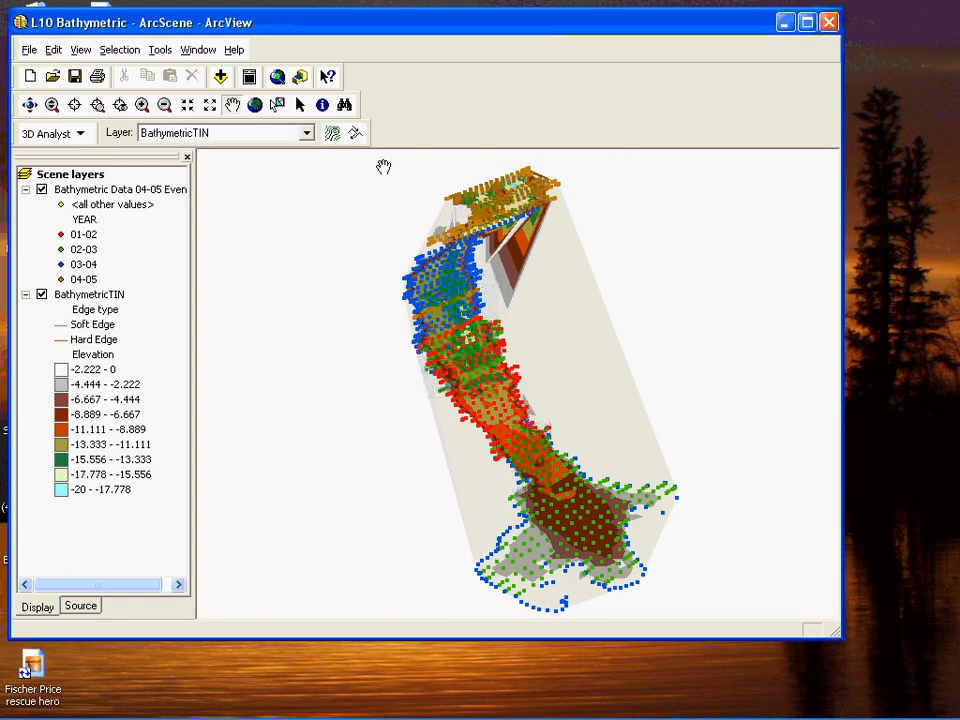
- Hide the Bathymetric Data 04-05 Events point layer, leaving the BathymetricTIN layer on display
click(41, 190)
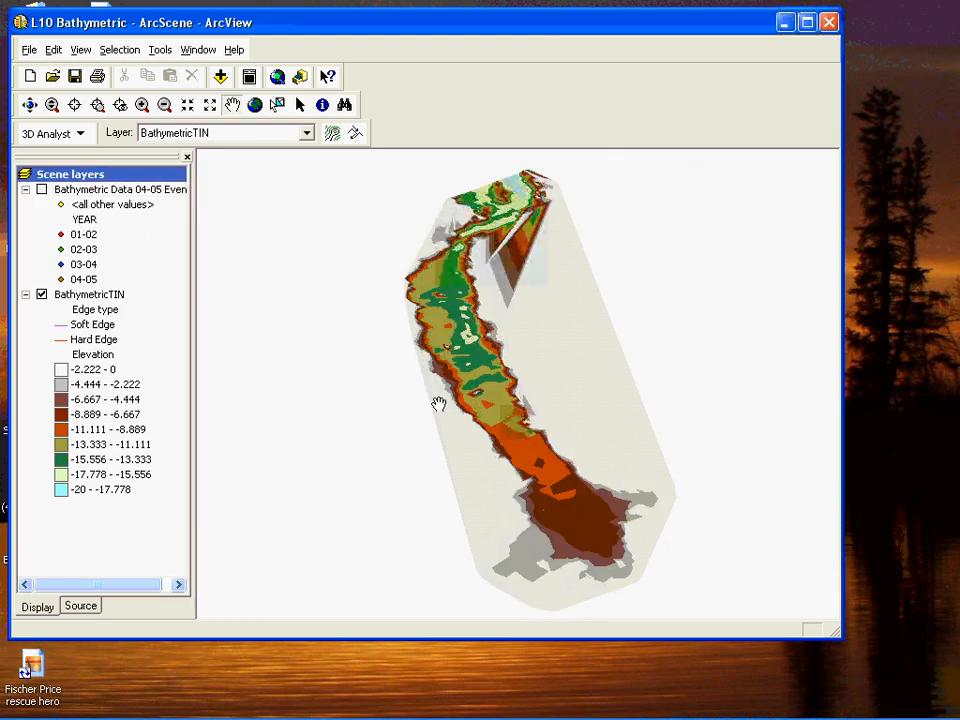
drag(549, 484, 525, 480)
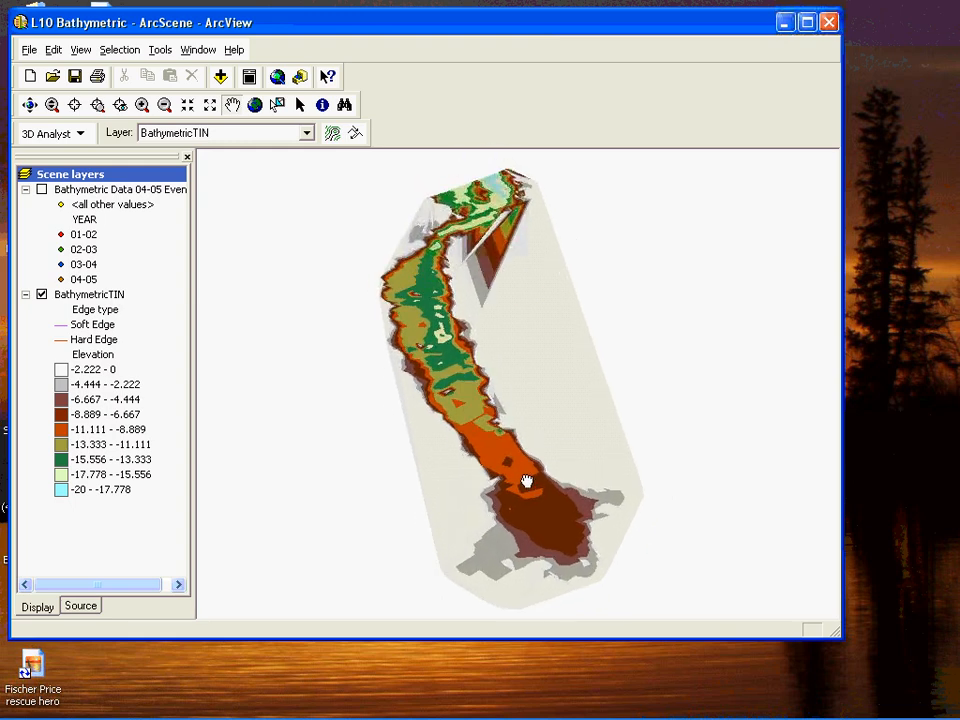
click(31, 105)
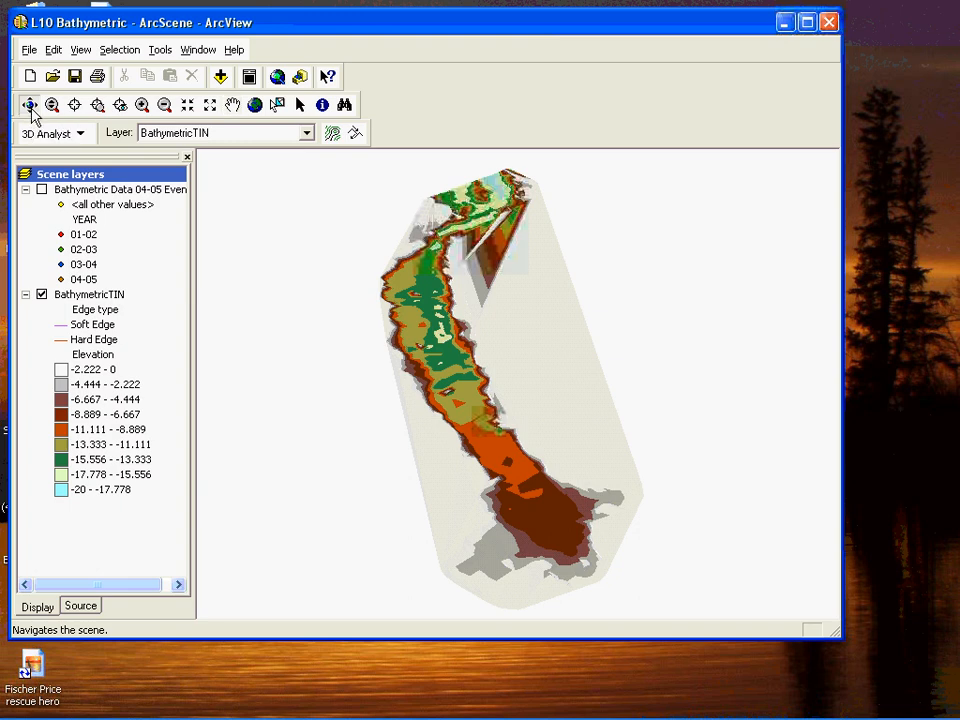
drag(495, 435, 454, 408)
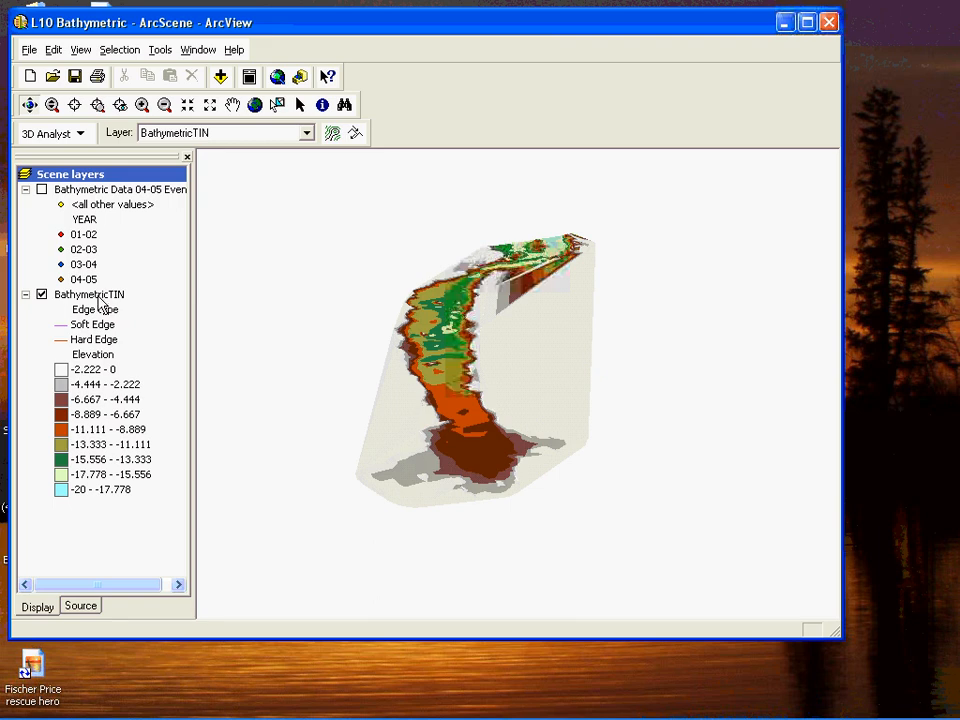
- Apply the light-to-dark blue color ramp to the elevation symbology of the BathymetricTIN layer
right_click(102, 299)
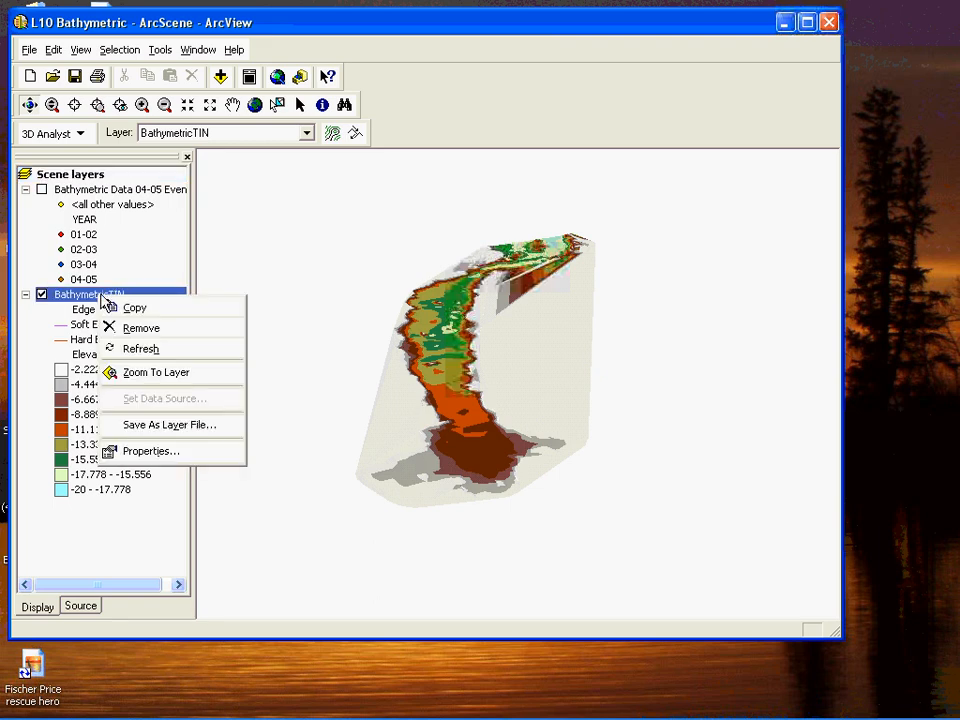
click(145, 451)
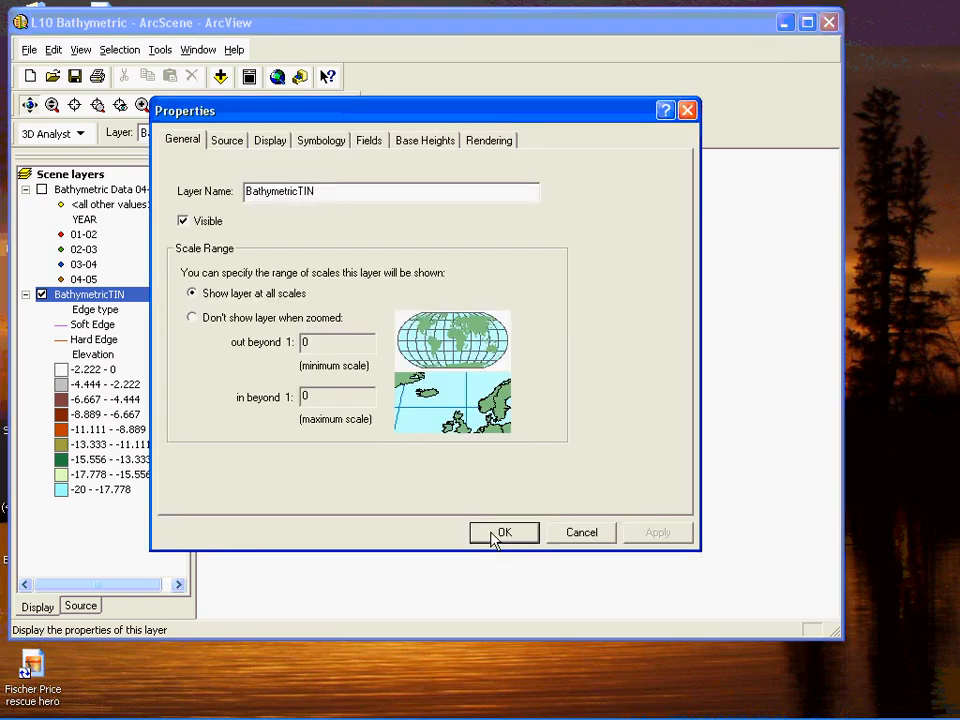
click(336, 148)
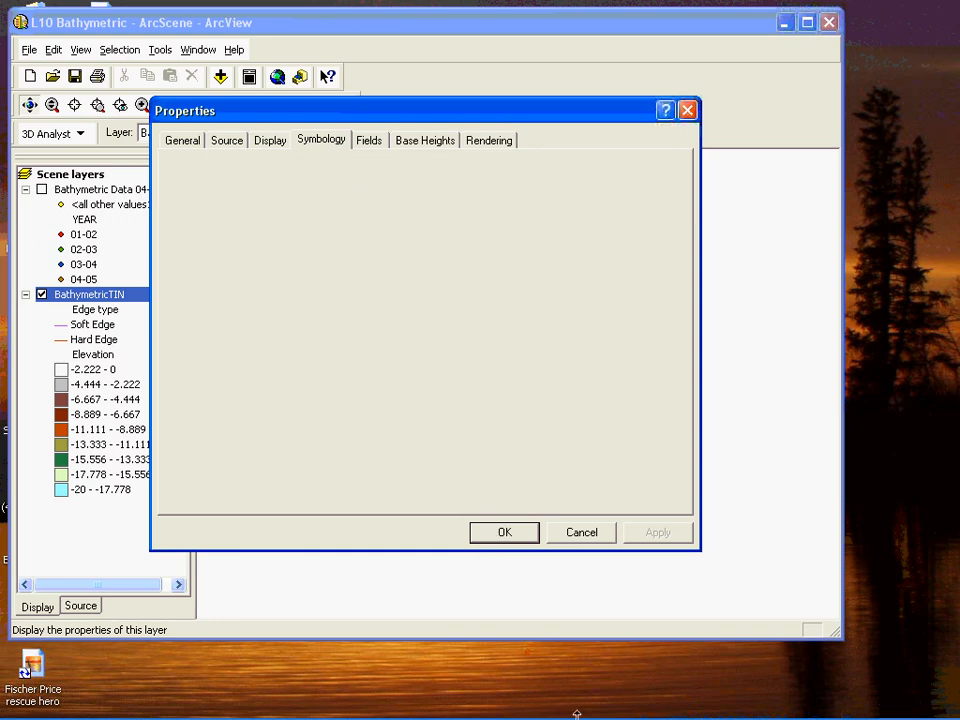
mouse_move(587, 716)
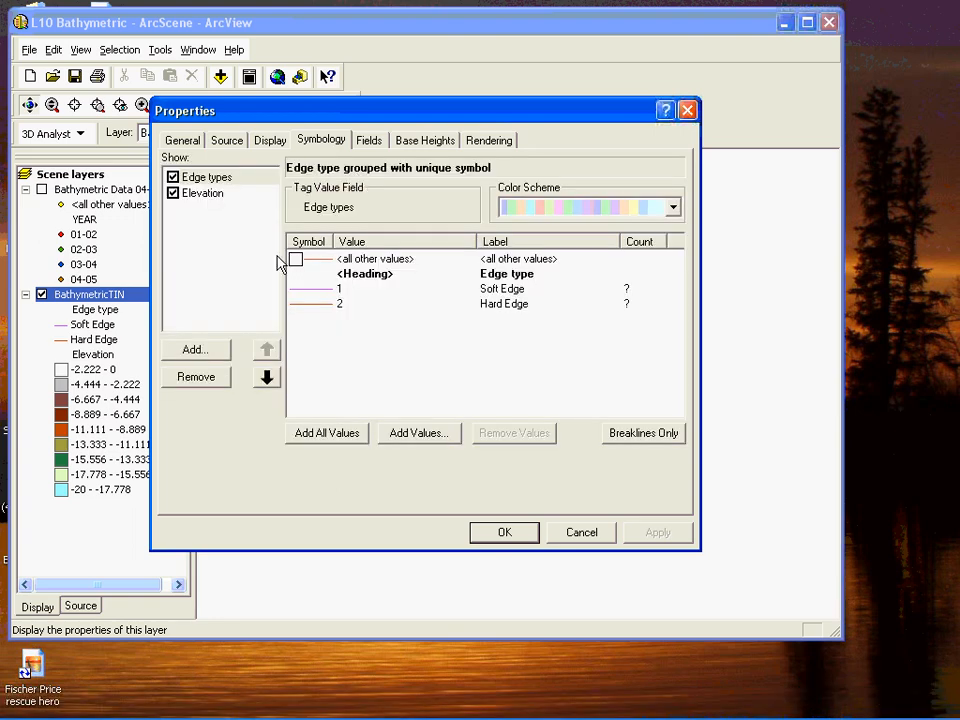
click(203, 193)
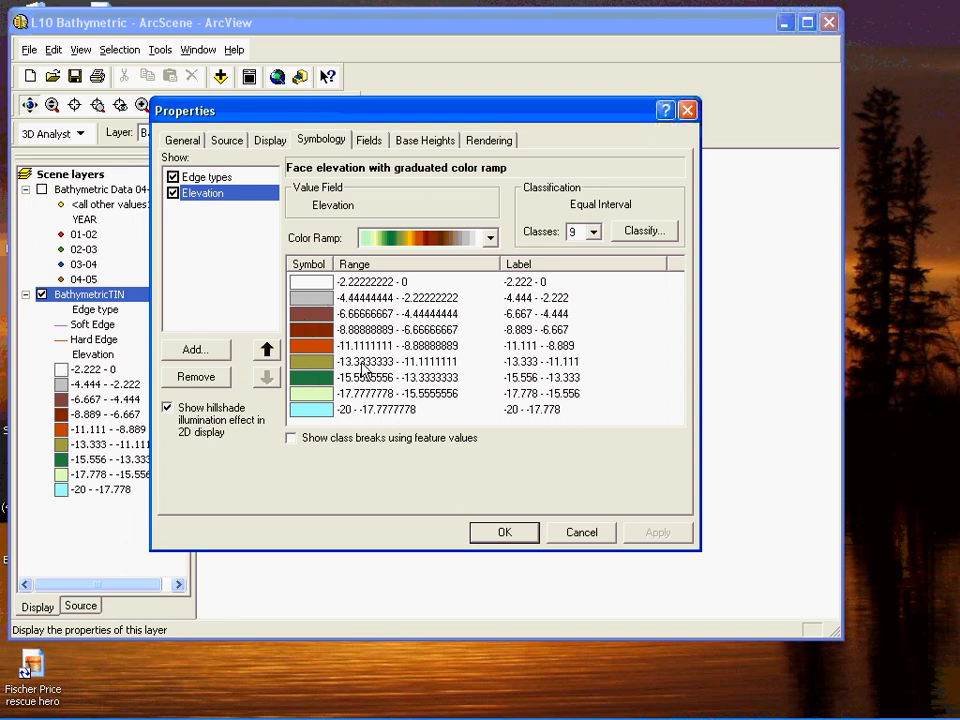
click(490, 240)
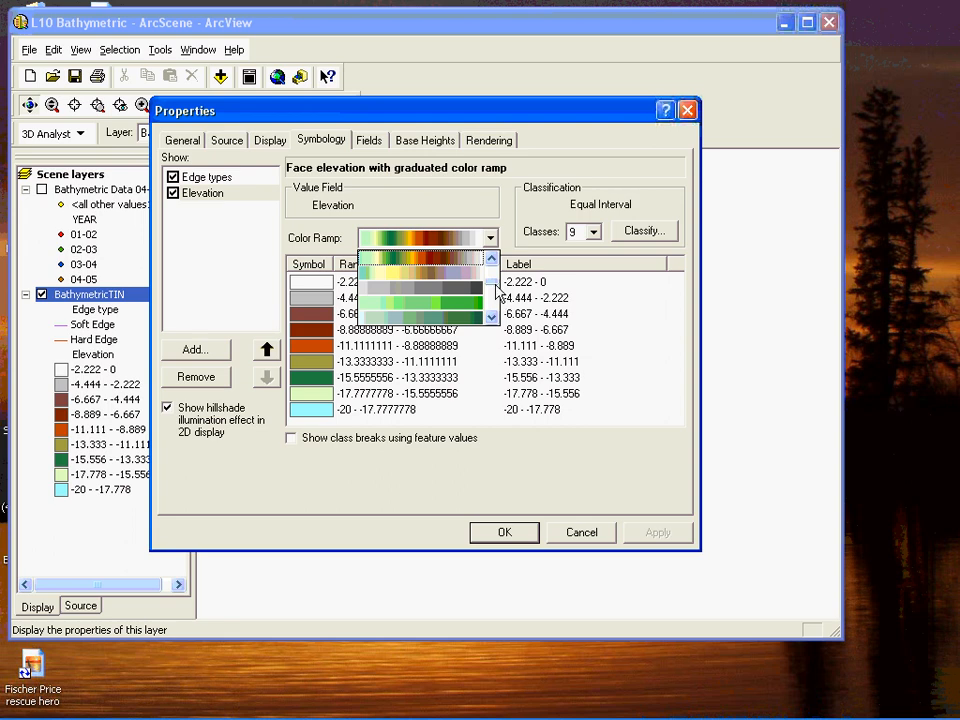
drag(491, 281, 494, 268)
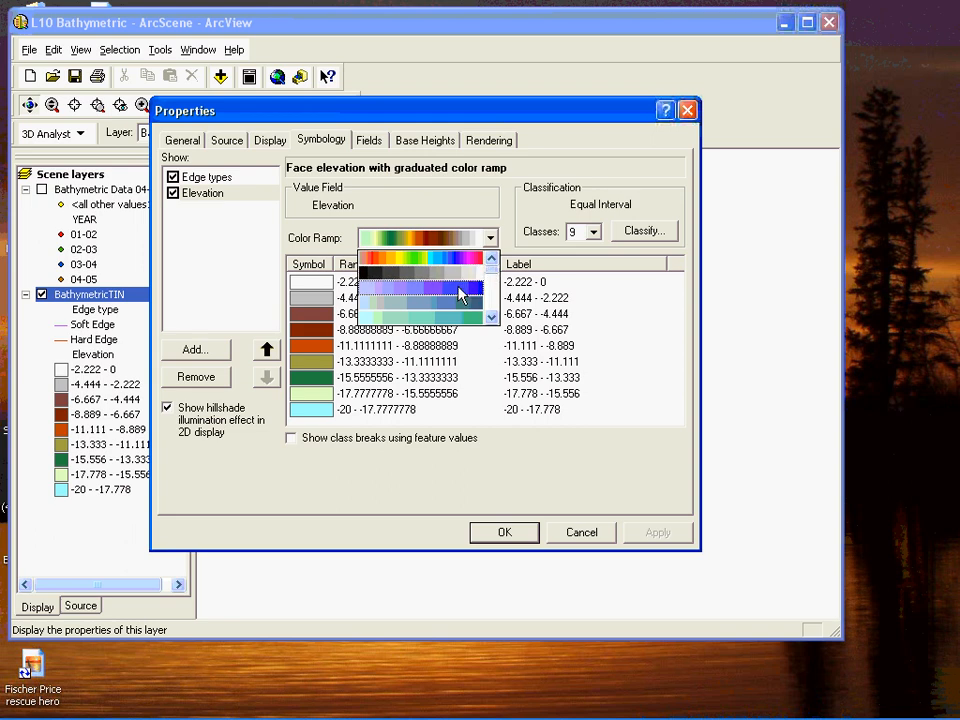
click(461, 290)
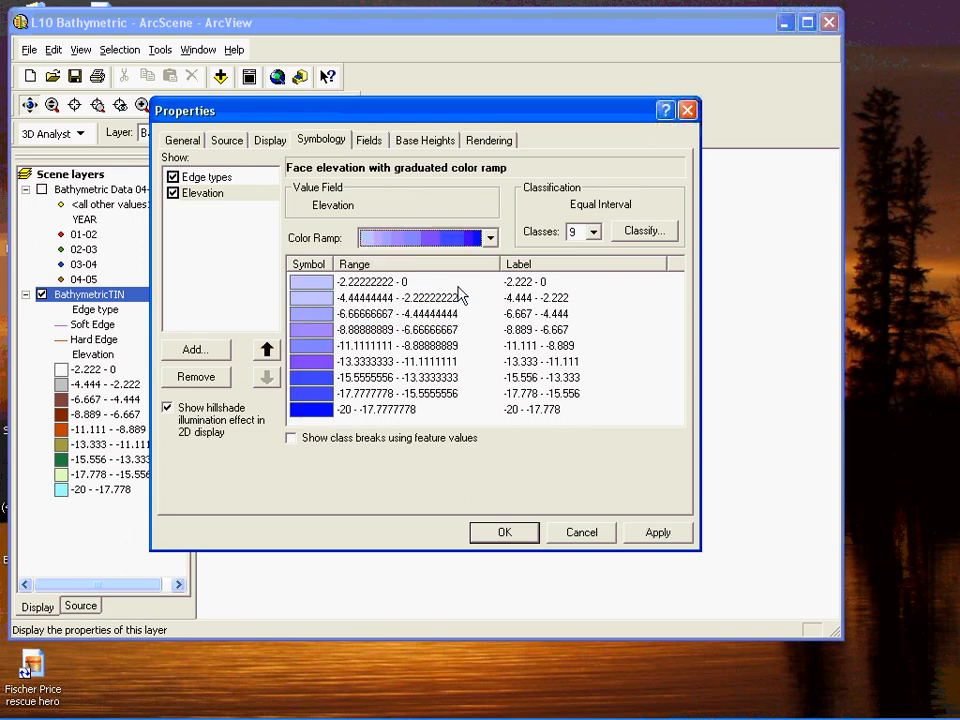
click(497, 535)
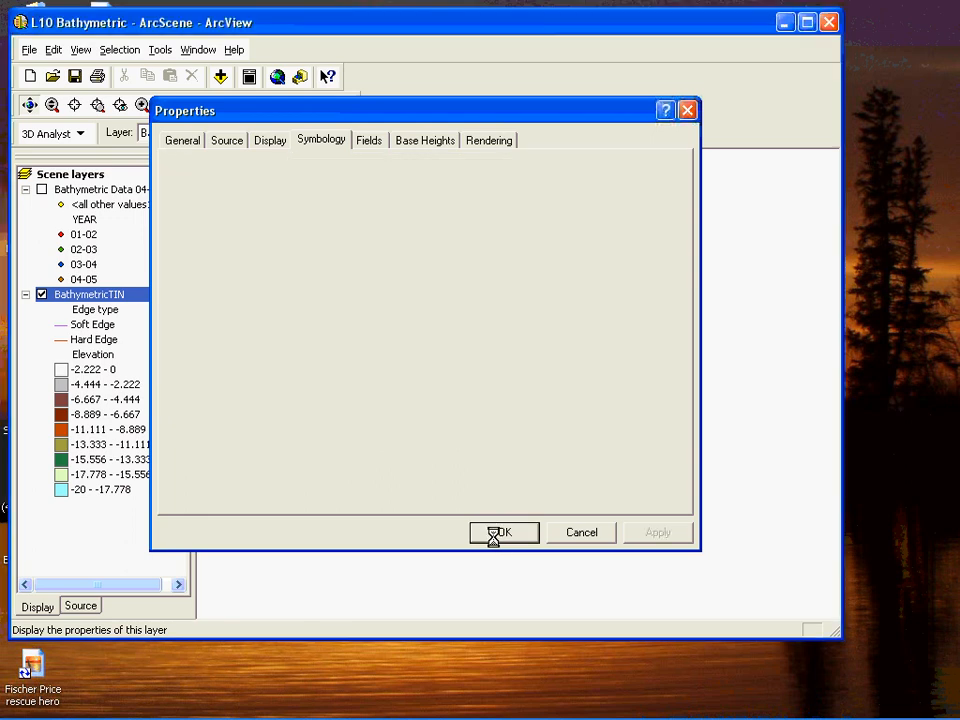
mouse_move(555, 717)
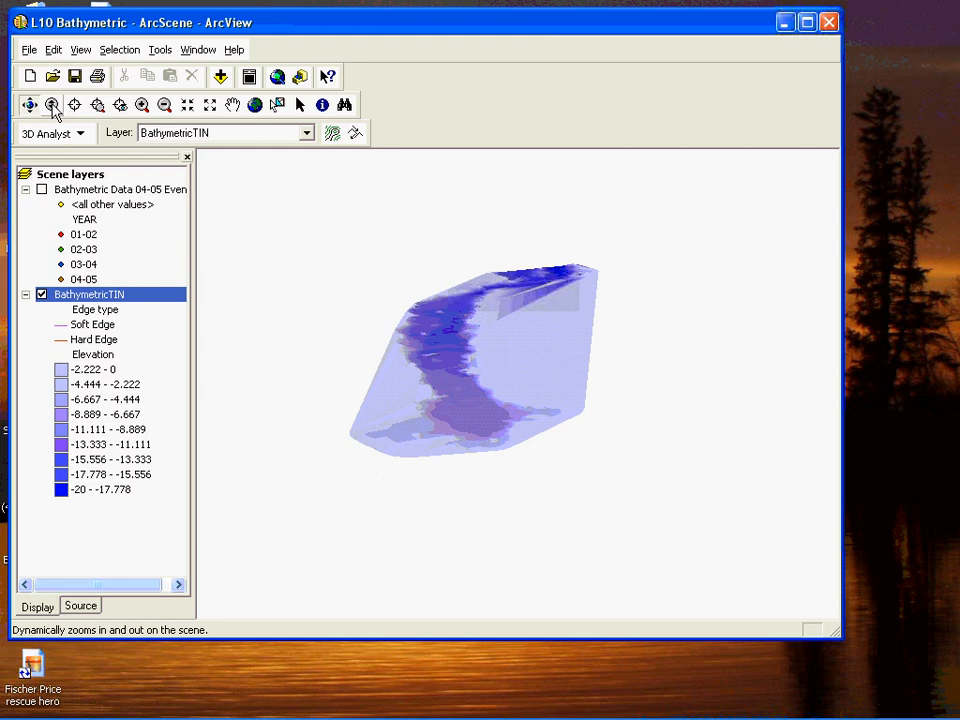
- Set the scene's vertical exaggeration to 10 in the scene properties
click(52, 105)
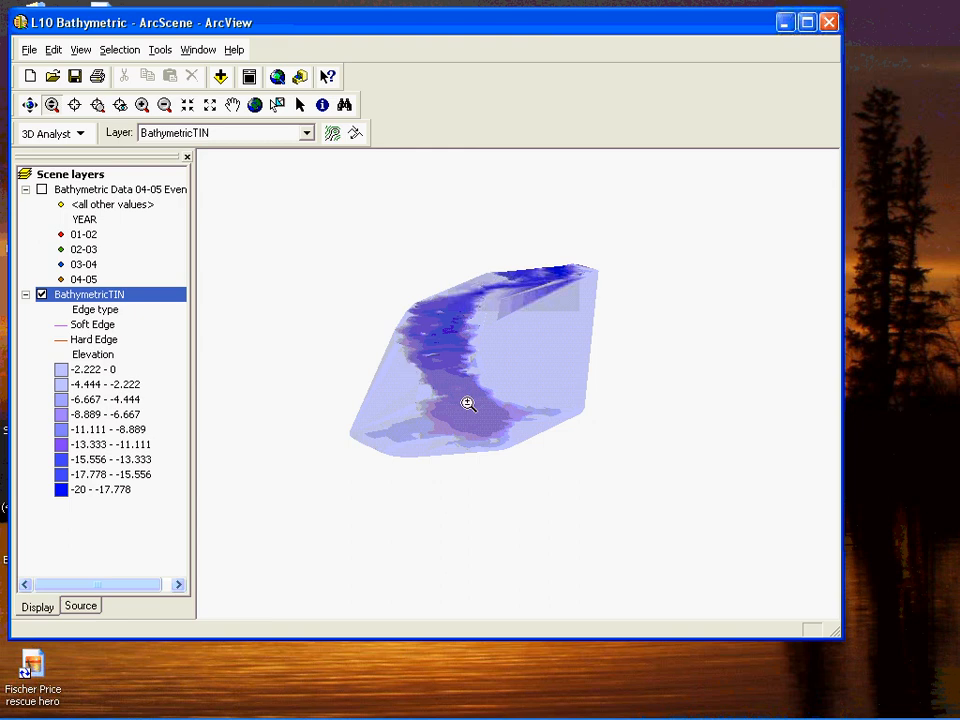
drag(468, 403, 414, 437)
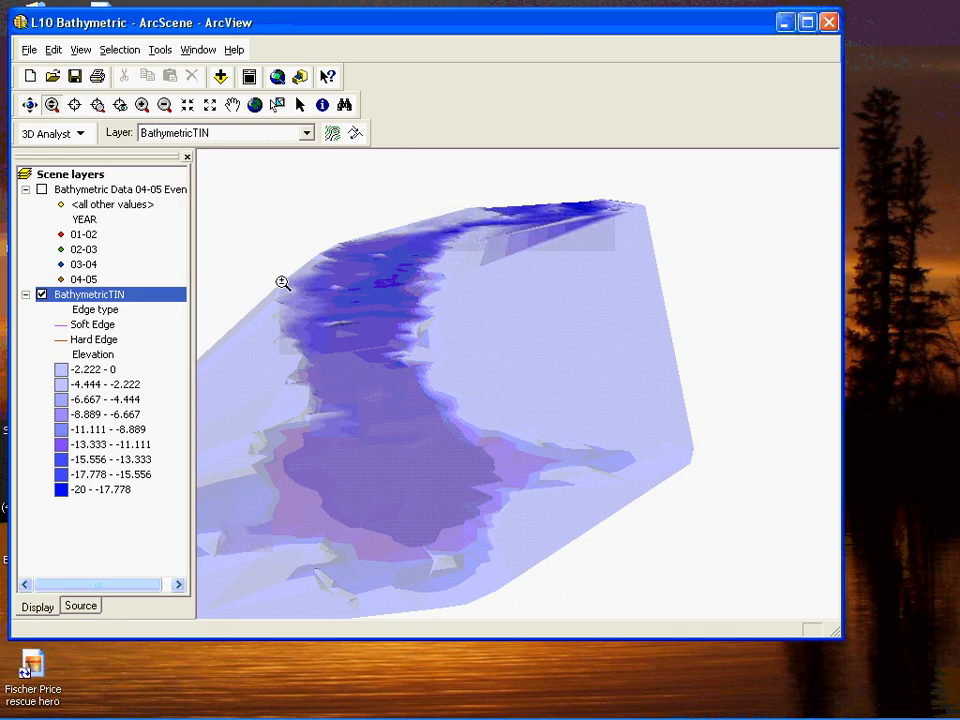
click(29, 105)
mouse_move(418, 469)
mouse_down()
mouse_move(401, 456)
mouse_move(399, 424)
mouse_move(405, 476)
mouse_move(405, 441)
mouse_move(410, 459)
mouse_move(426, 465)
mouse_up()
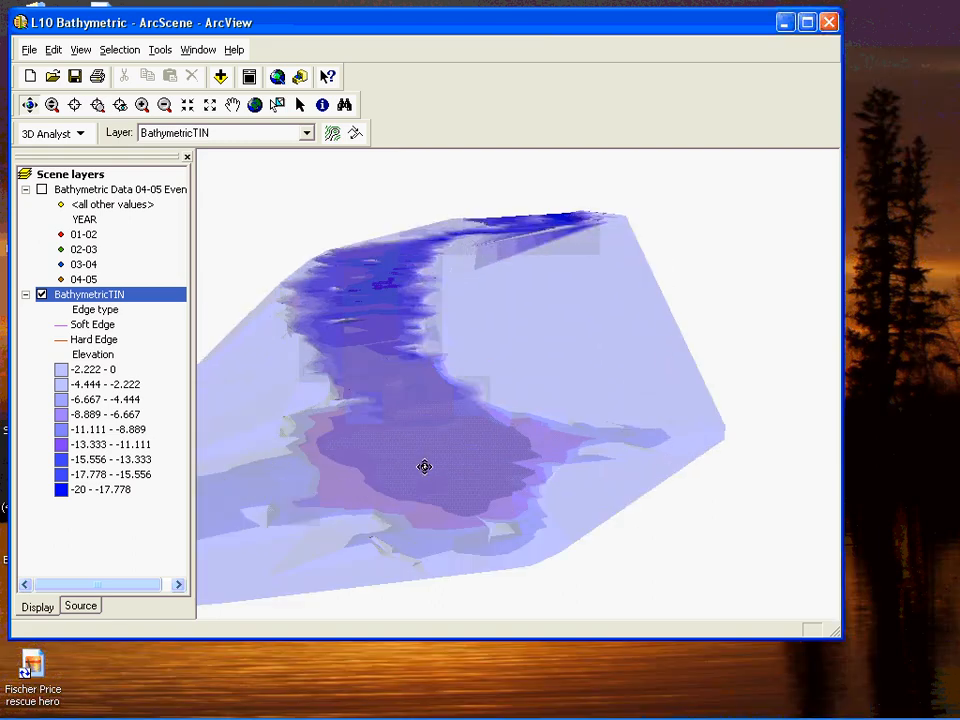
click(68, 176)
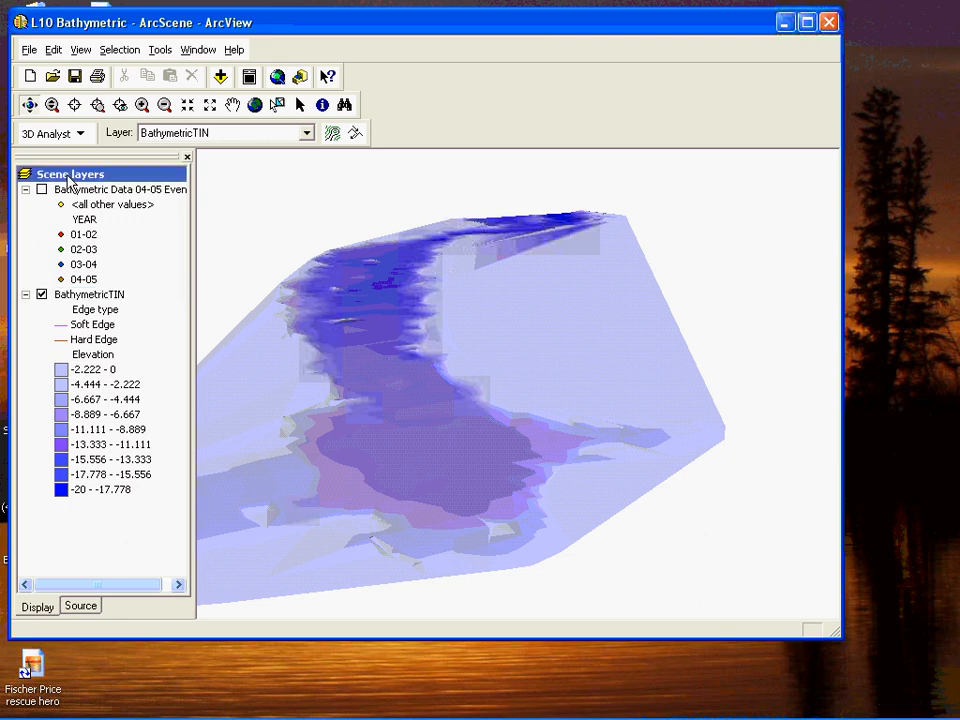
right_click(68, 176)
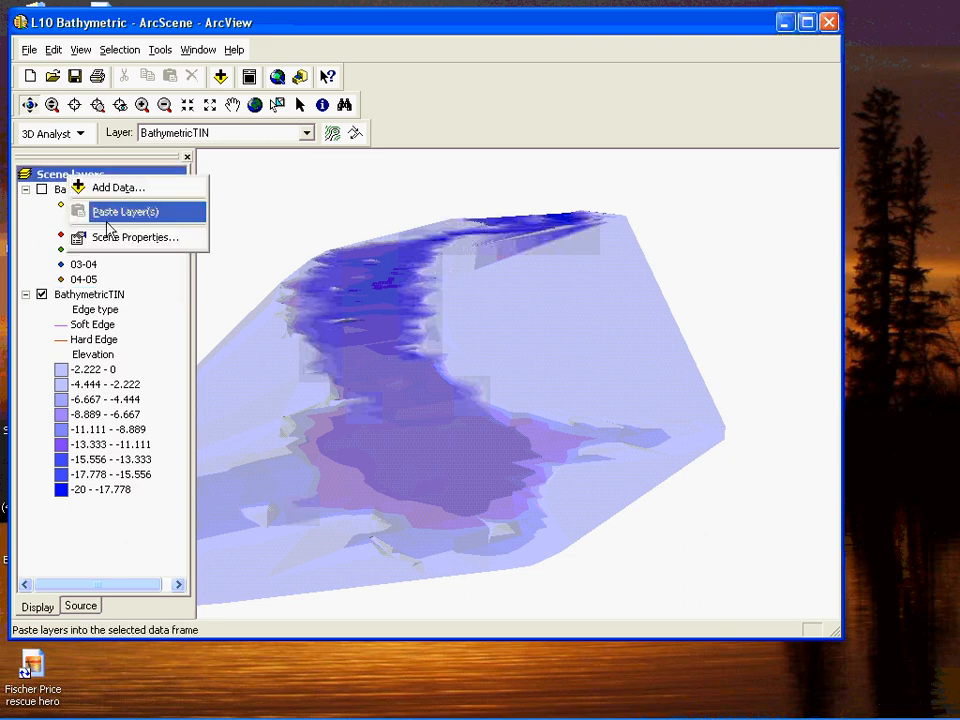
click(110, 237)
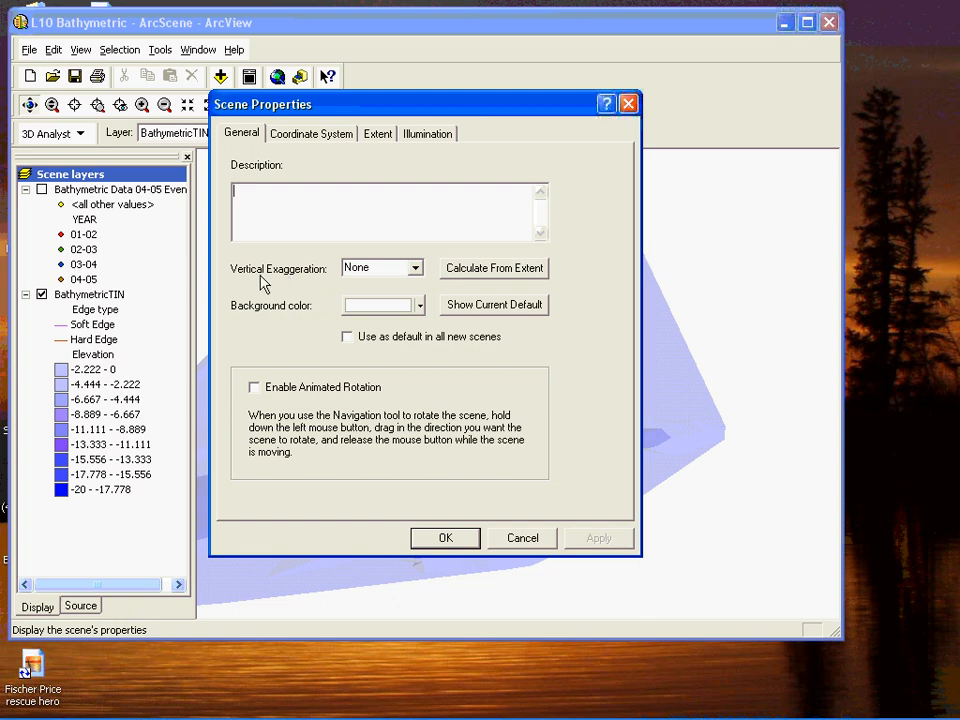
click(416, 270)
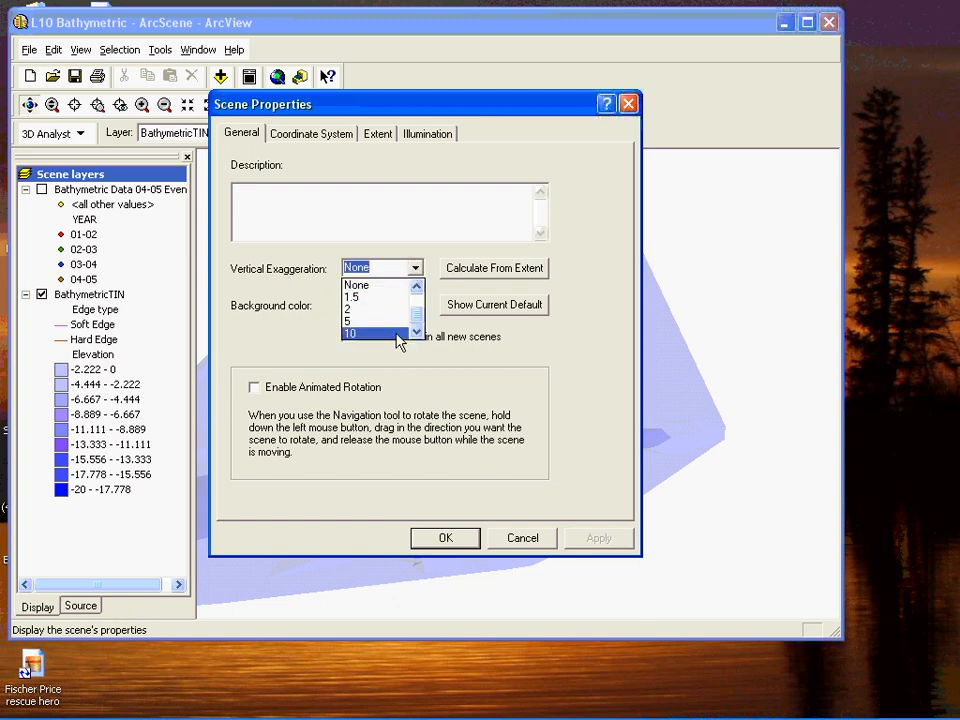
click(383, 335)
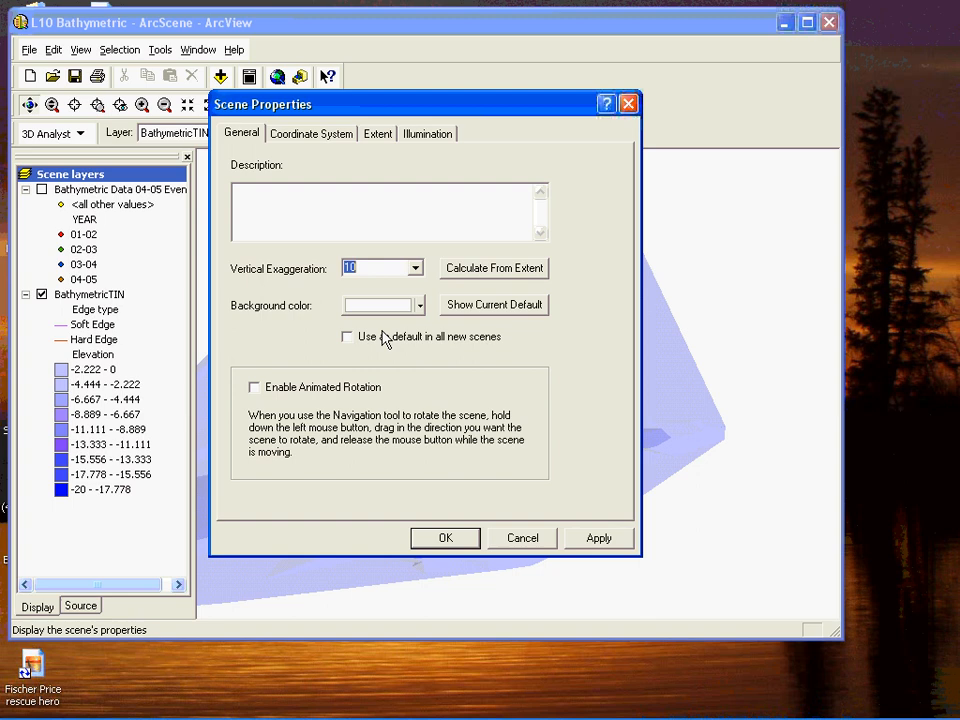
click(446, 538)
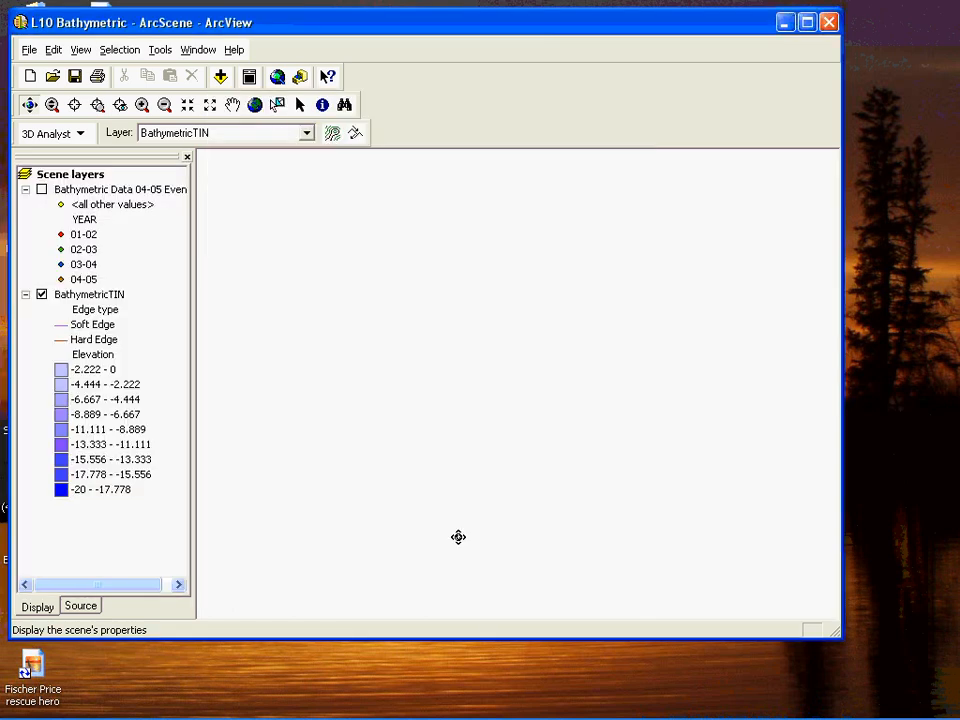
- Examine the relief of the vertically exaggerated BathymetricTIN surface up close, along the lake channel
mouse_move(508, 714)
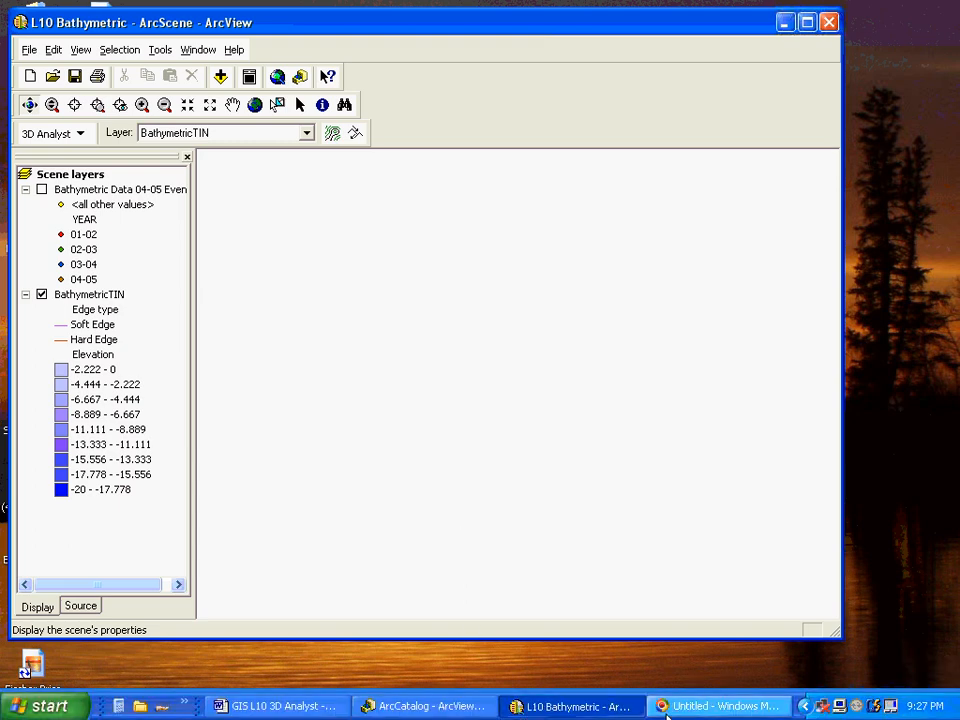
drag(553, 563, 480, 504)
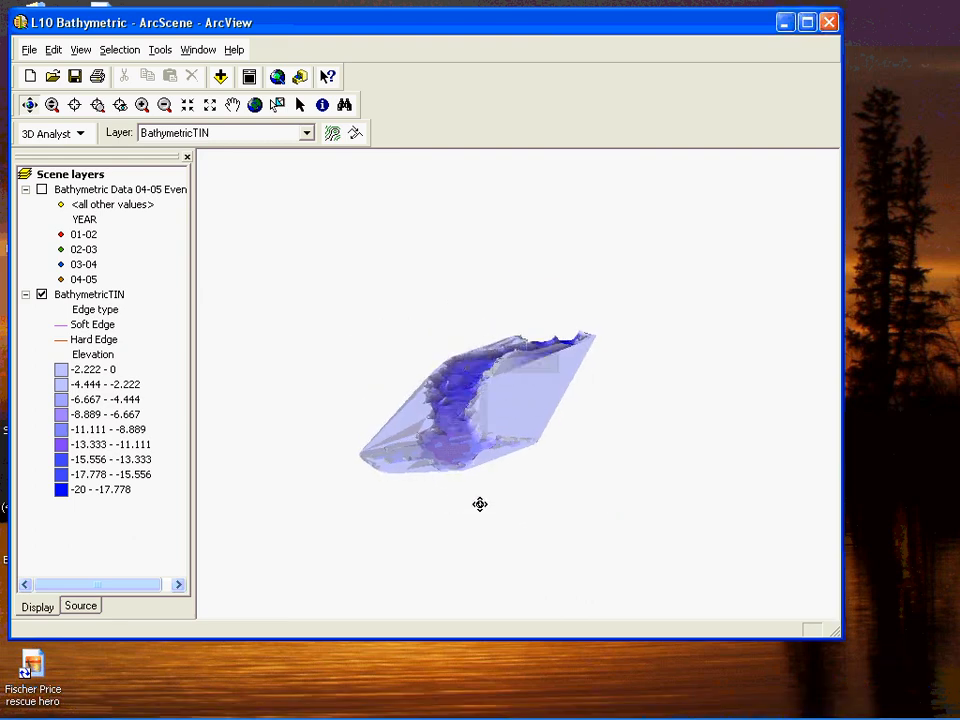
click(52, 105)
drag(450, 401, 416, 437)
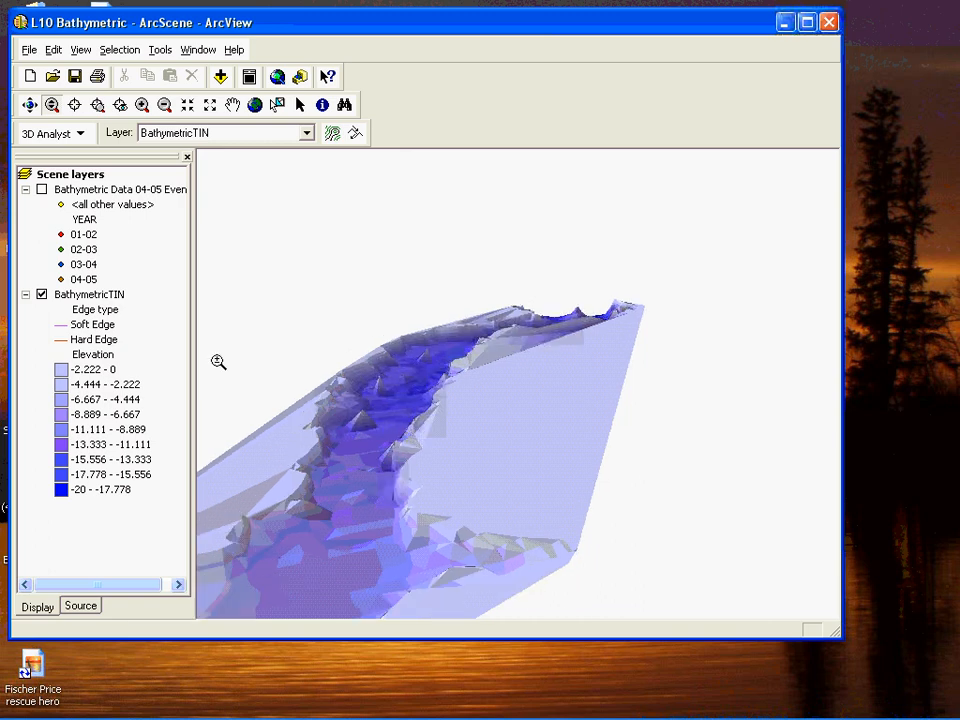
mouse_move(212, 715)
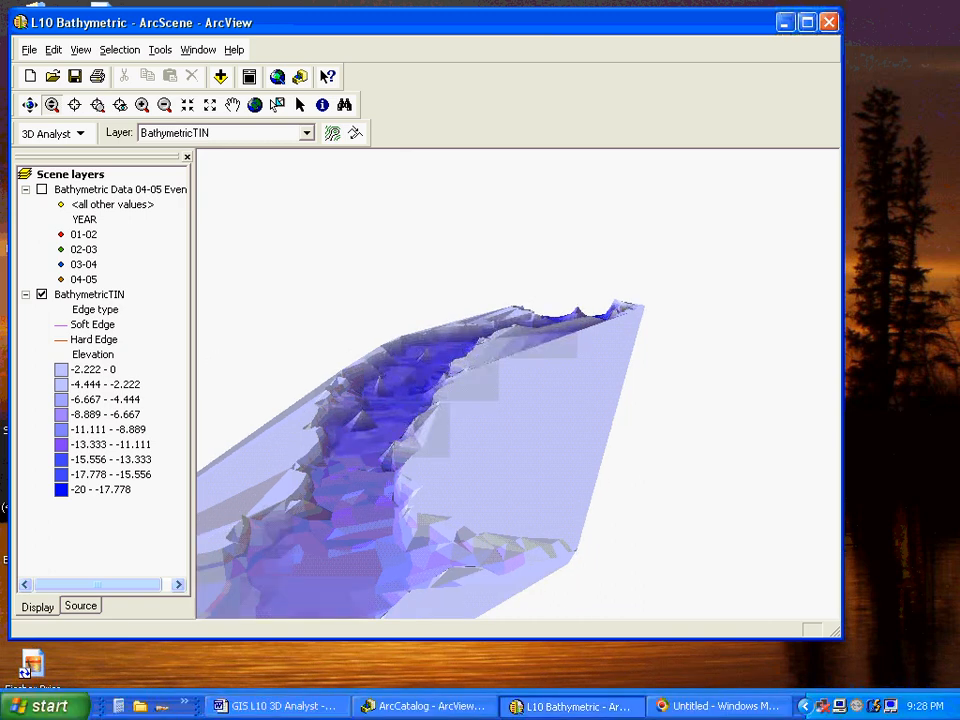